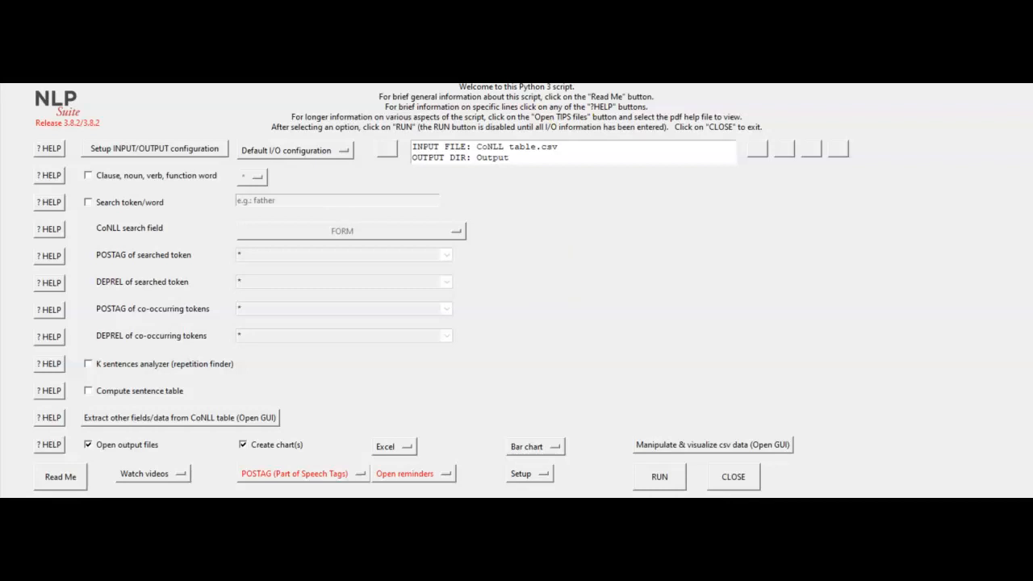
Check the analyzer's input file name, CoNLL table.csv, and switch to the CoNLL table workbook in Excel
{"action": "left_click_drag", "start_coordinate": [476, 146], "coordinate": [560, 146]}
{"action": "left_click", "coordinate": [443, 166]}
{"action": "left_click", "coordinate": [556, 195]}
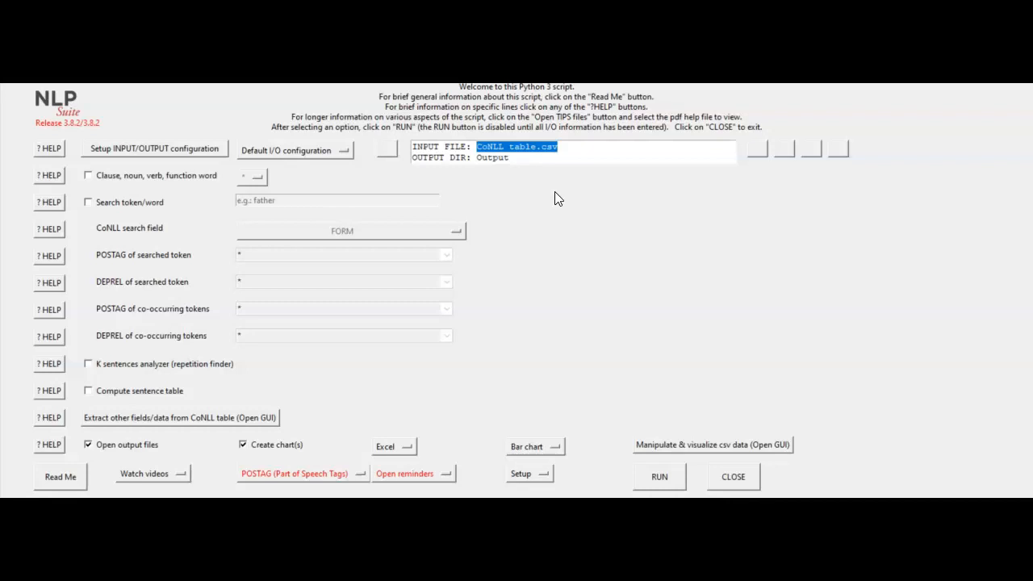
{"action": "key", "text": "alt+Tab"}
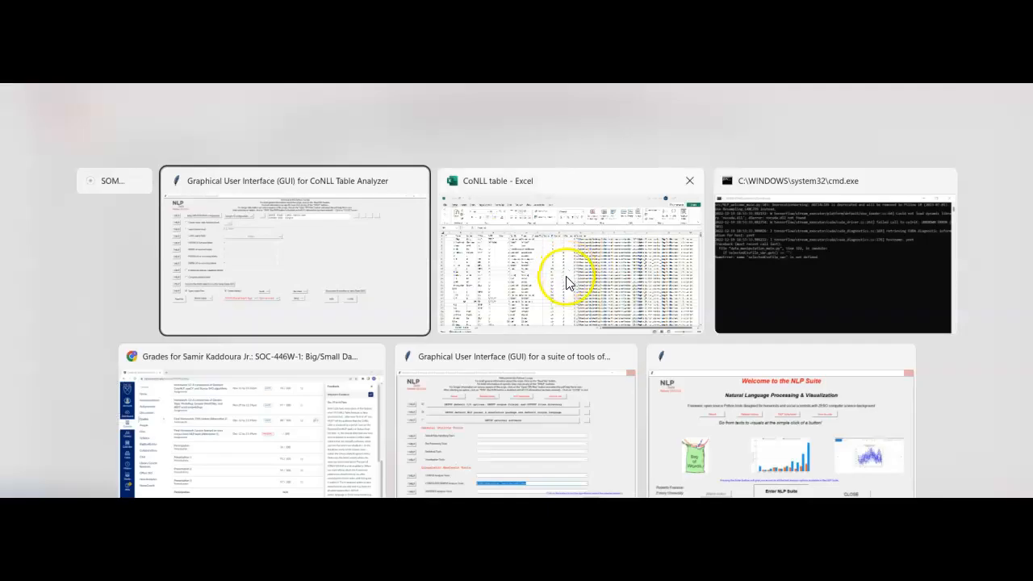
{"action": "left_click", "coordinate": [567, 283]}
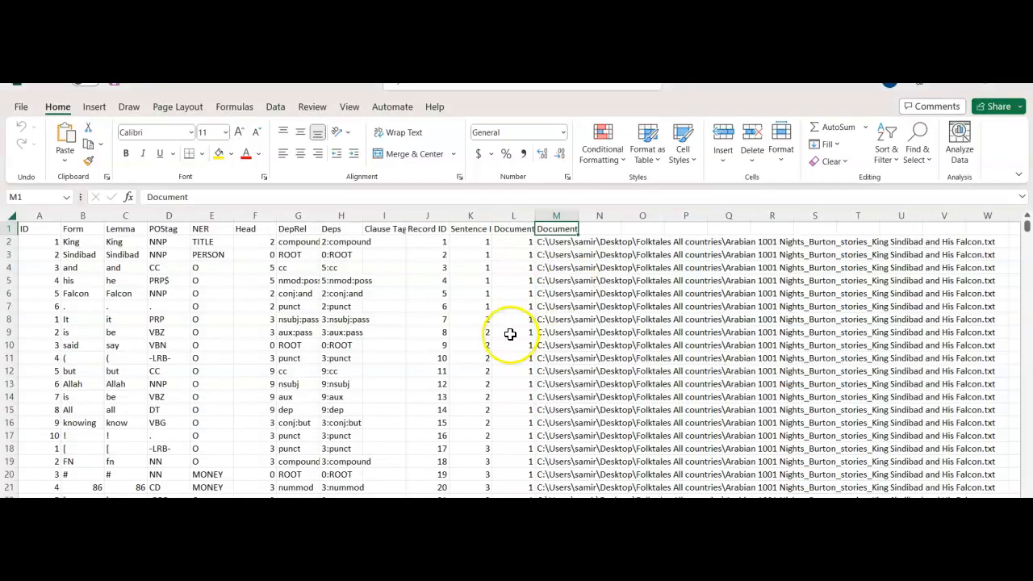
Examine the ID, Form, Lemma and POStag columns of the CoNLL table
{"action": "left_click", "coordinate": [54, 253]}
{"action": "left_click", "coordinate": [39, 228]}
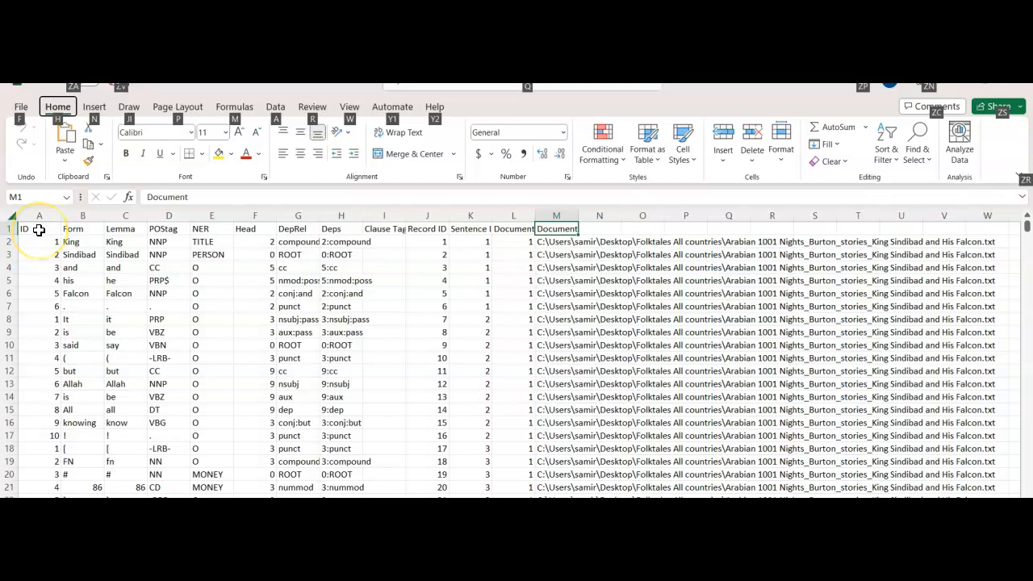
{"action": "left_click", "coordinate": [39, 229]}
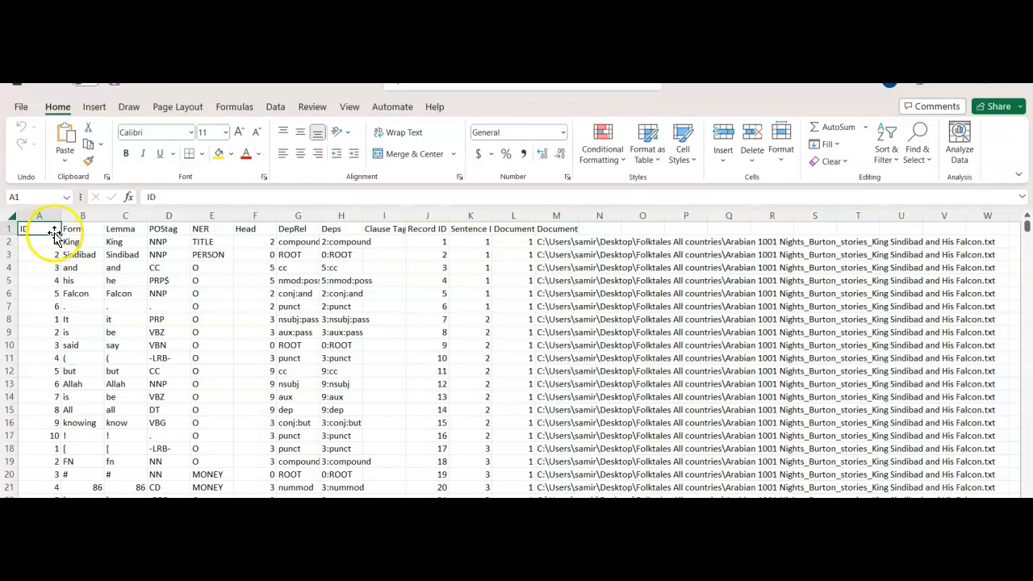
{"action": "left_click", "coordinate": [42, 252]}
{"action": "left_click", "coordinate": [53, 241]}
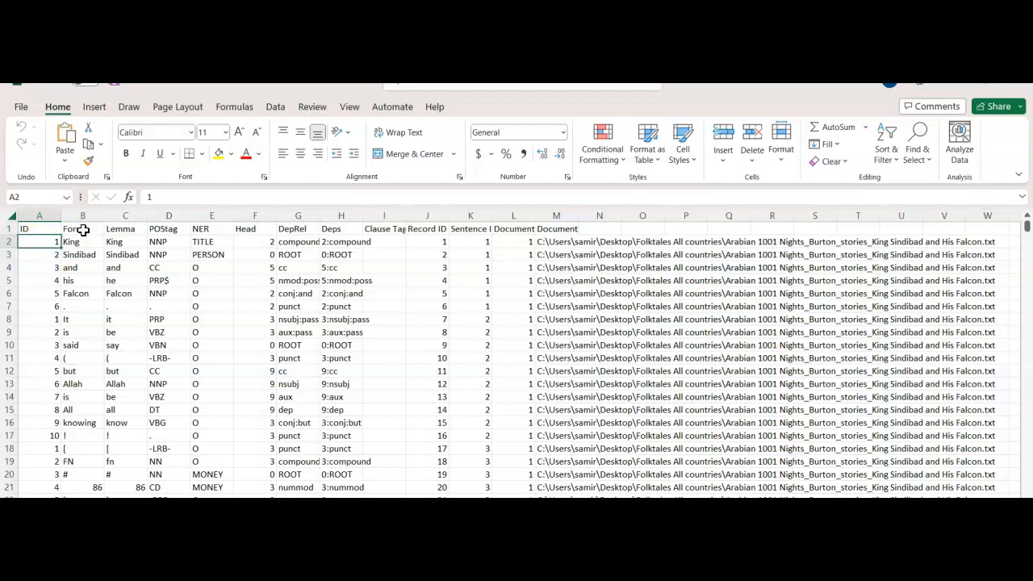
{"action": "left_click", "coordinate": [83, 231]}
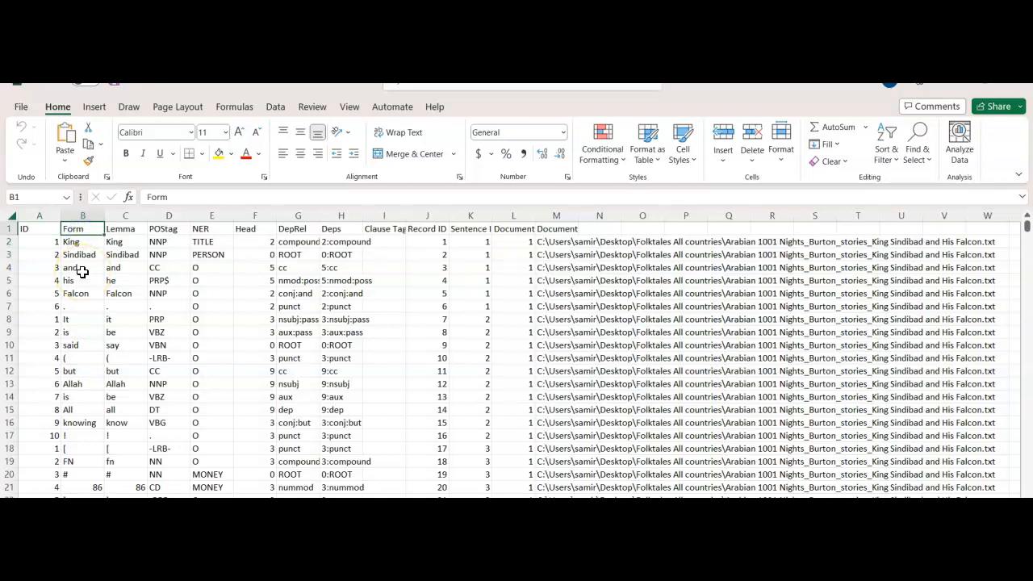
{"action": "left_click", "coordinate": [121, 232]}
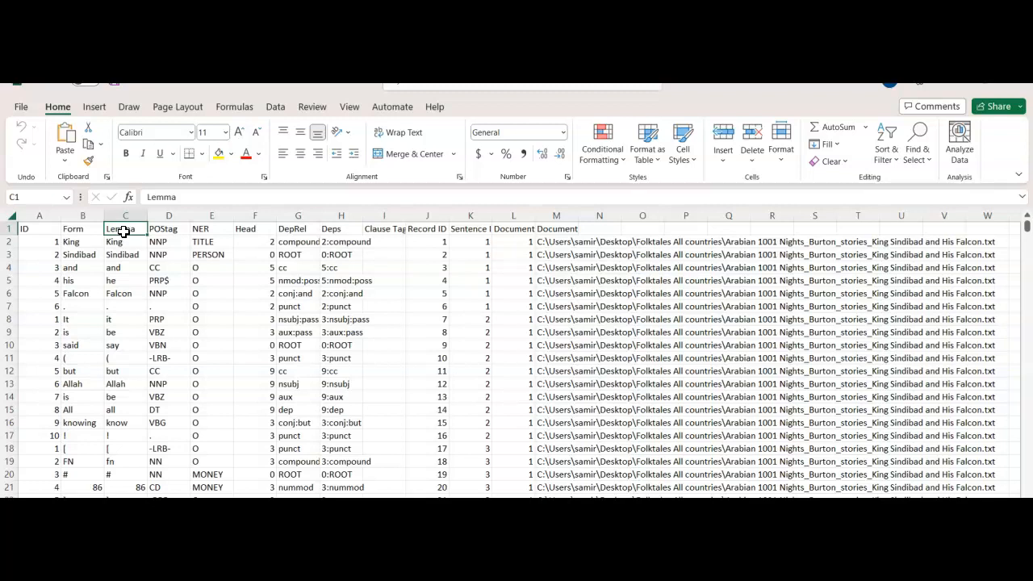
{"action": "left_click", "coordinate": [170, 229]}
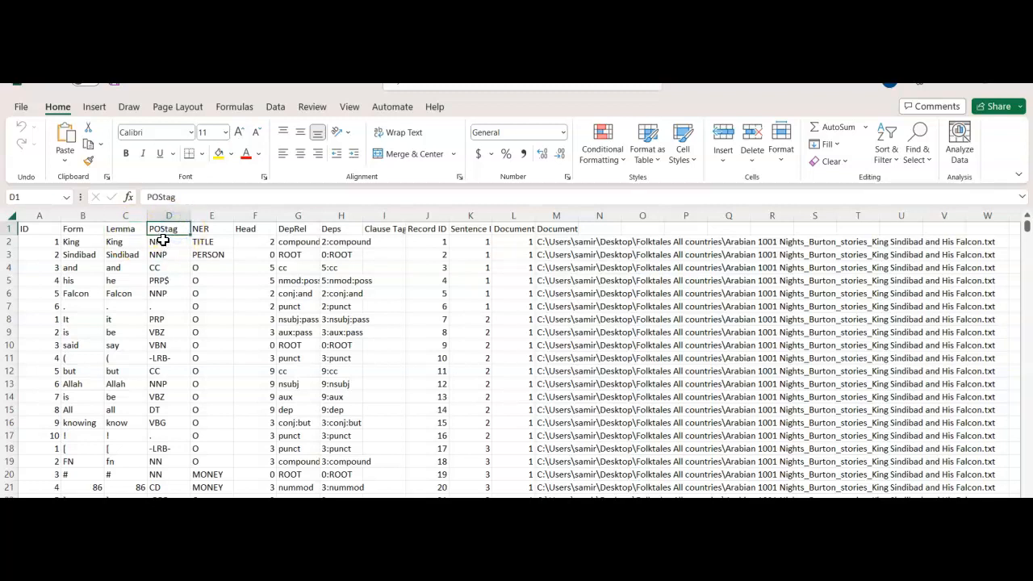
{"action": "left_click", "coordinate": [164, 242]}
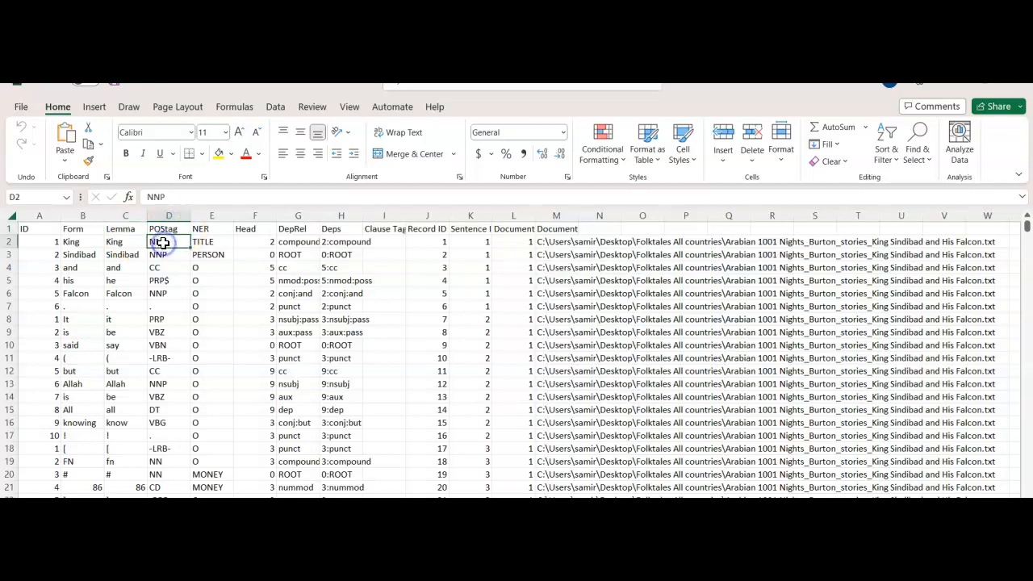
Examine the NER, Head, DepRel, Deps, Clause Tag, Record ID, Sentence ID, Document ID and Document columns
{"action": "left_click", "coordinate": [208, 230]}
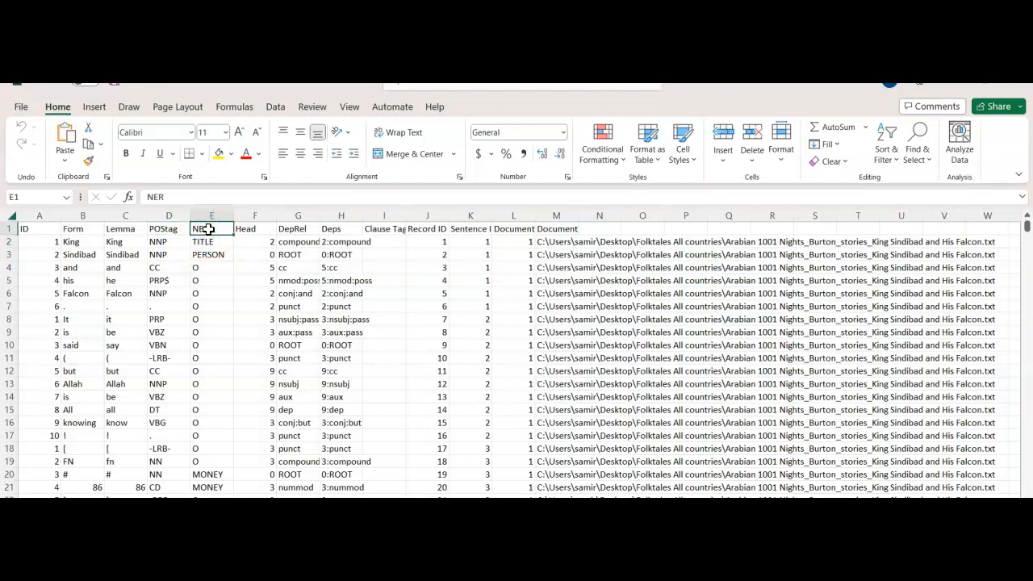
{"action": "left_click", "coordinate": [260, 230]}
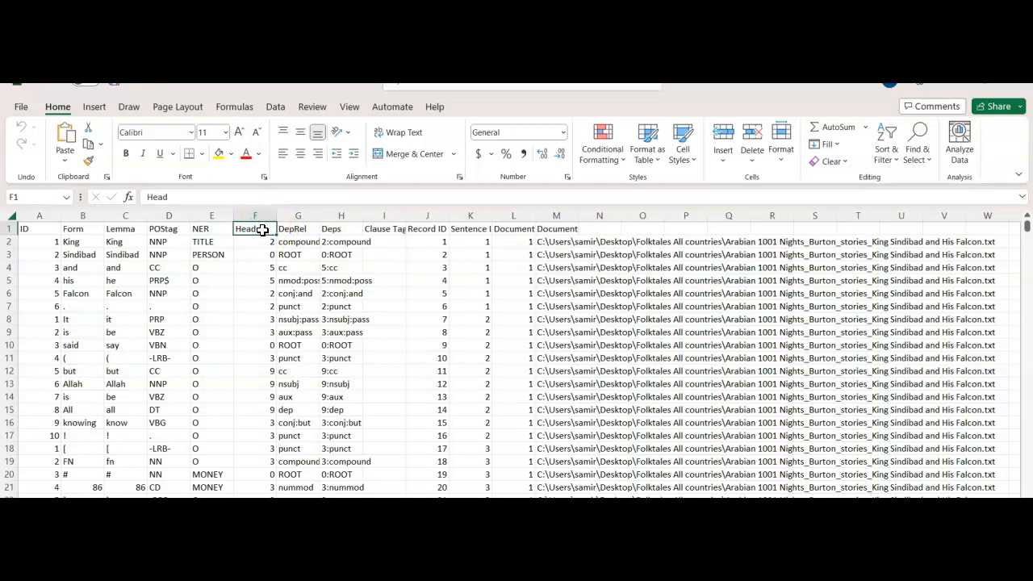
{"action": "left_click", "coordinate": [295, 230]}
{"action": "left_click", "coordinate": [338, 231]}
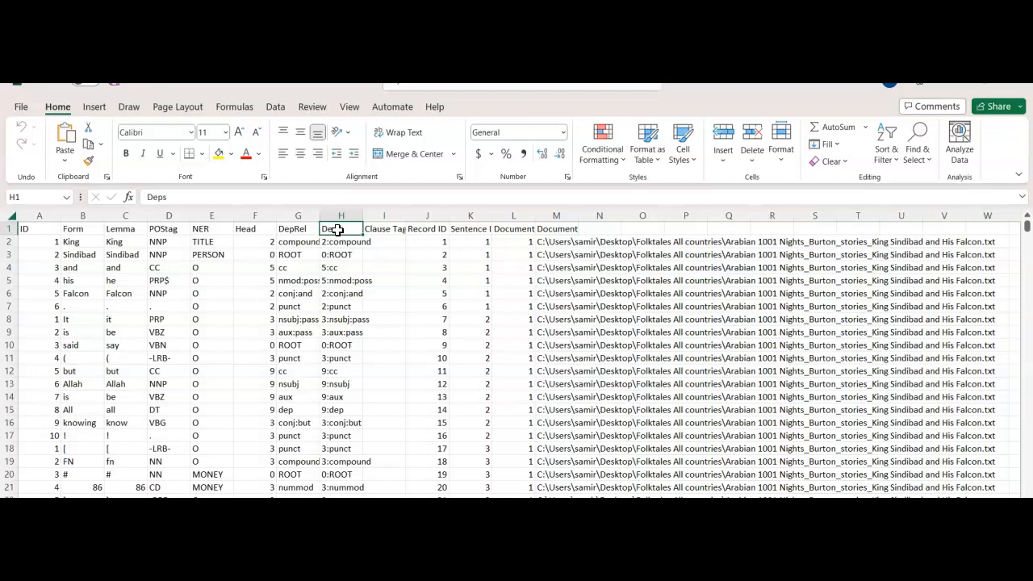
{"action": "left_click", "coordinate": [384, 229]}
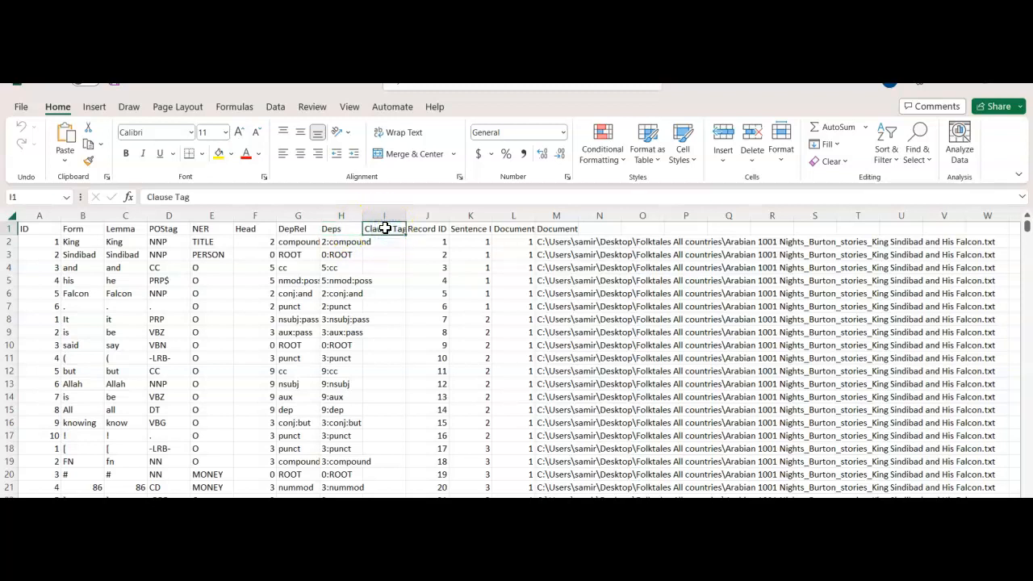
{"action": "left_click", "coordinate": [423, 230]}
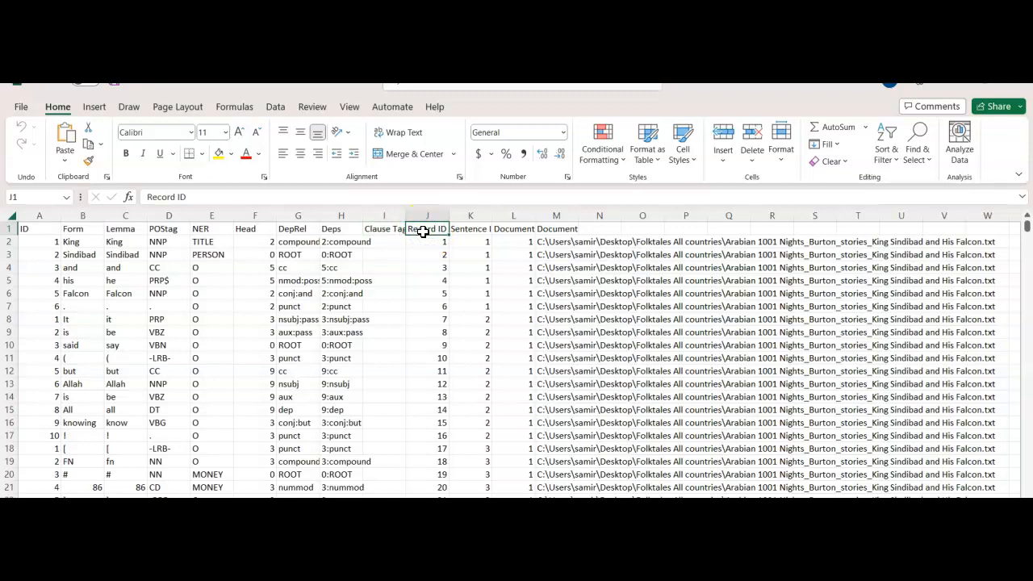
{"action": "left_click", "coordinate": [476, 231]}
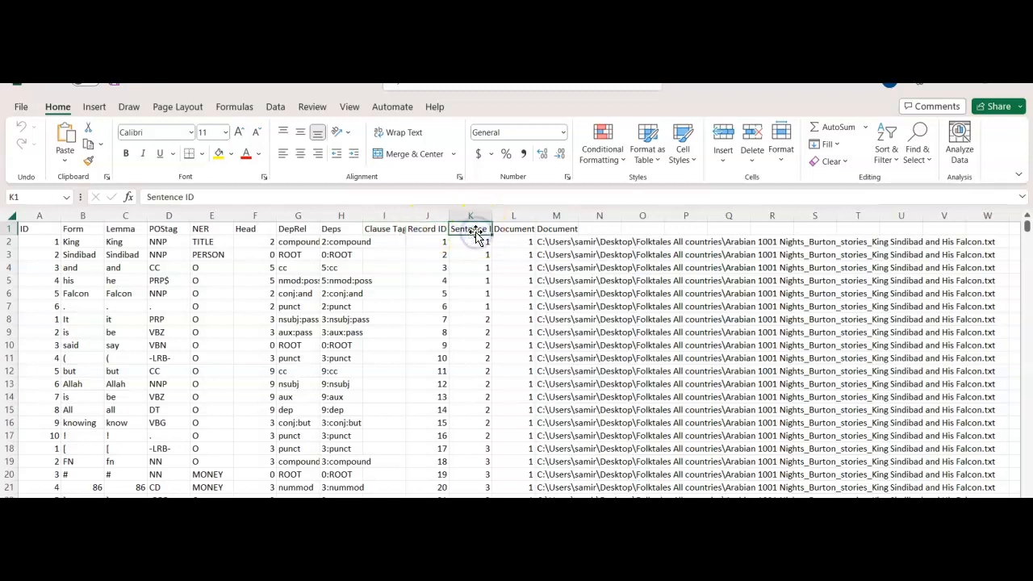
{"action": "left_click", "coordinate": [512, 230]}
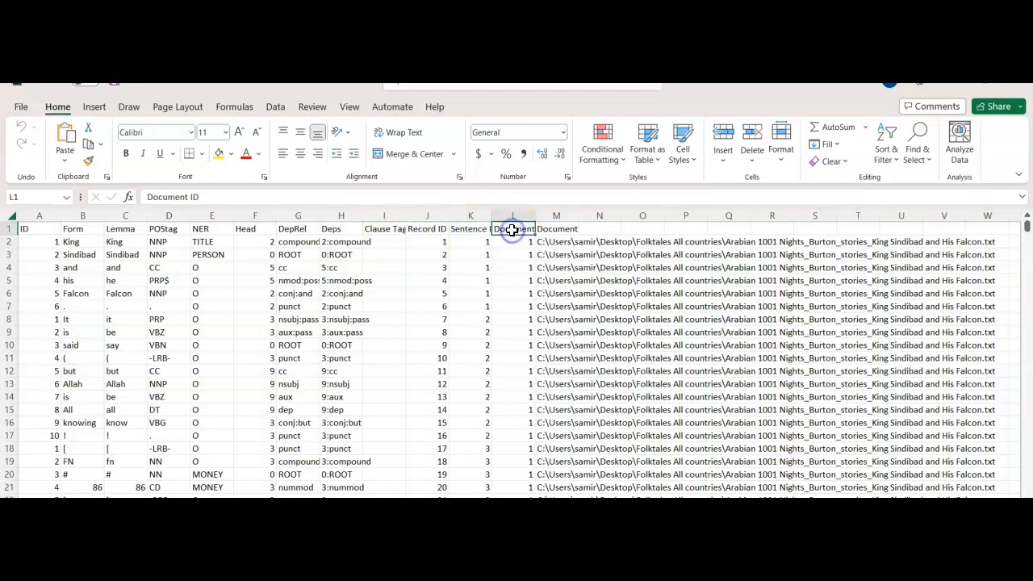
{"action": "left_click", "coordinate": [565, 229]}
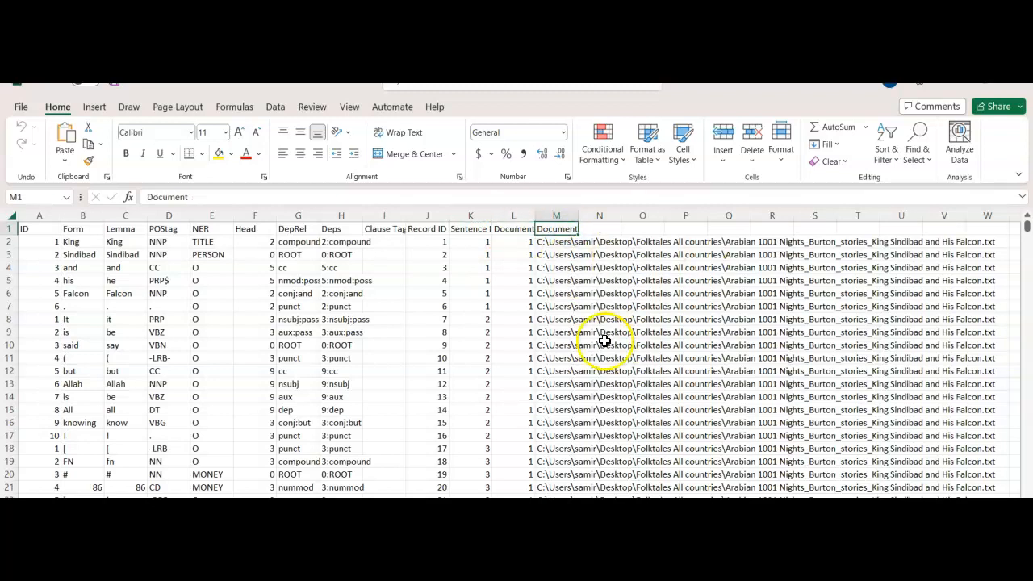
Switch back to the NLP Suite CoNLL Table Analyzer
{"action": "key", "text": "super+Tab"}
{"action": "left_click", "coordinate": [525, 282]}
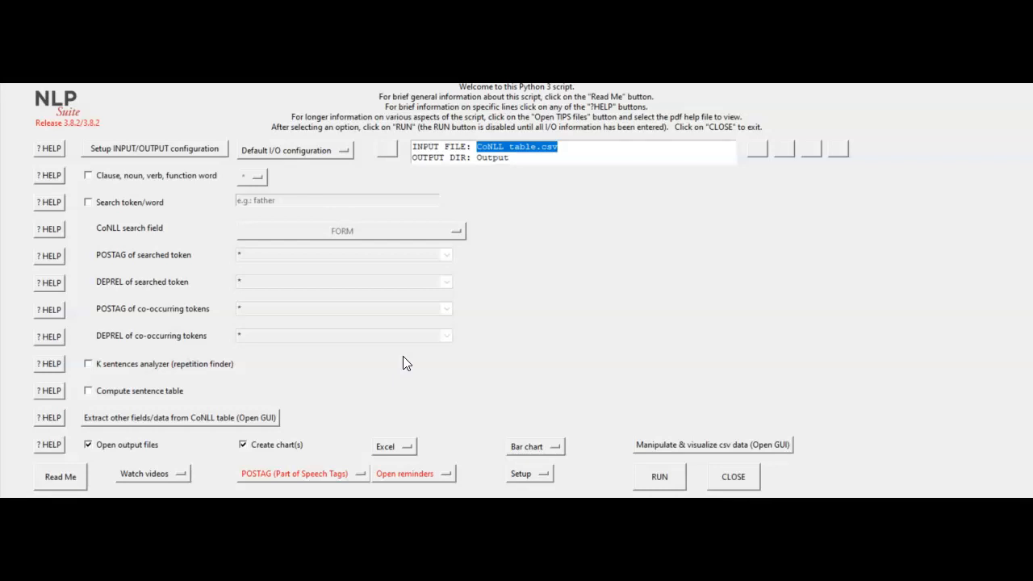
Enable the clause, noun, verb, function word option, try Clause analysis as its type, and reset the type to *
{"action": "left_click", "coordinate": [102, 176]}
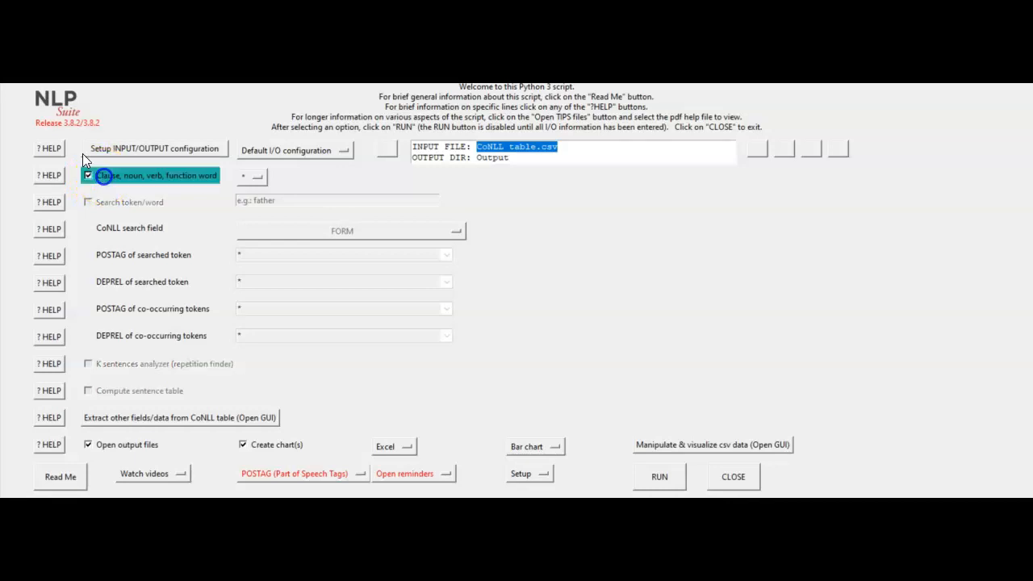
{"action": "left_click", "coordinate": [250, 177]}
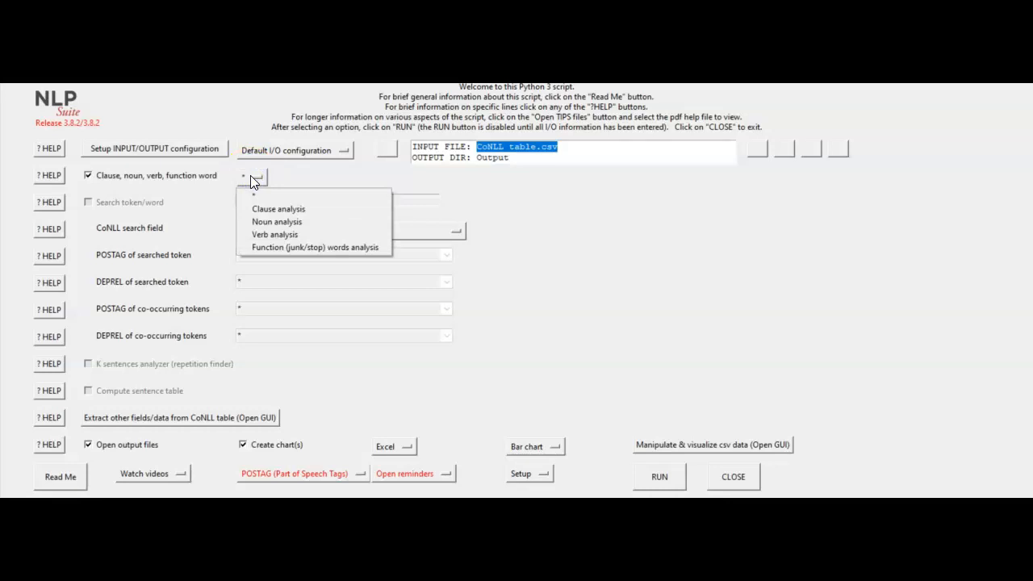
{"action": "left_click", "coordinate": [270, 209]}
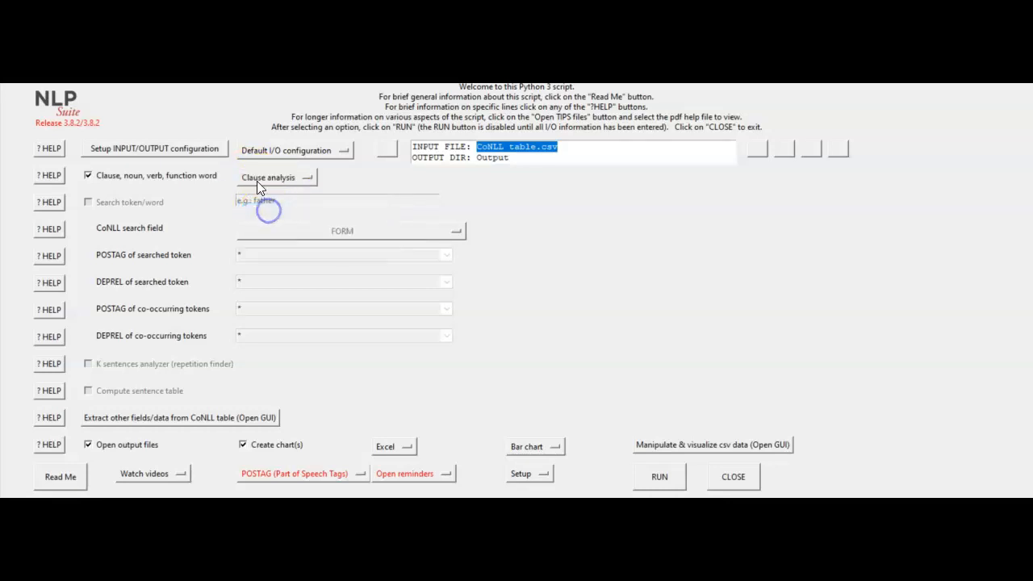
{"action": "left_click", "coordinate": [259, 185]}
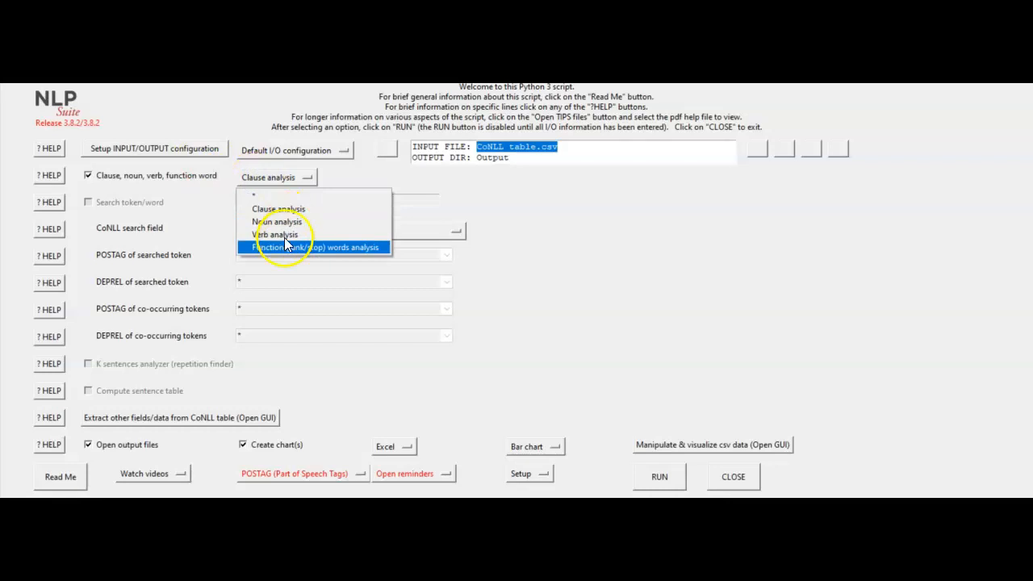
{"action": "left_click", "coordinate": [269, 197]}
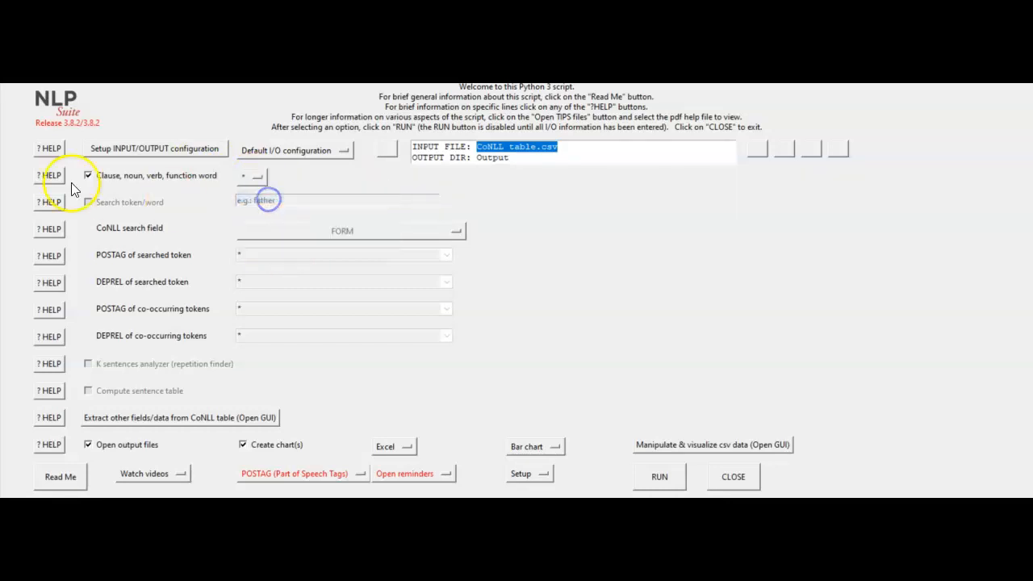
Read the help for the clause, noun, verb, function word option and disable that option
{"action": "left_click", "coordinate": [48, 175]}
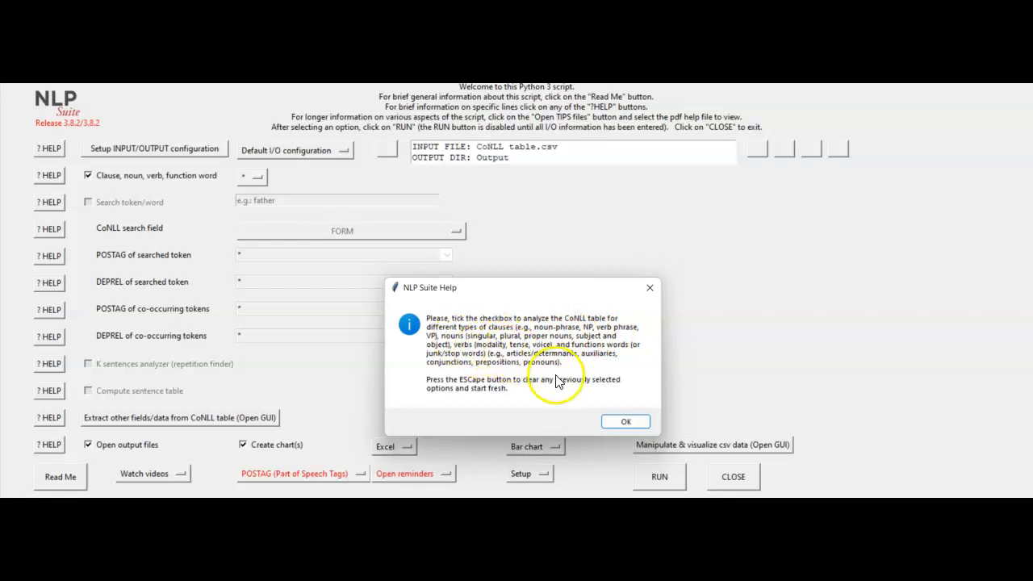
{"action": "left_click", "coordinate": [623, 420]}
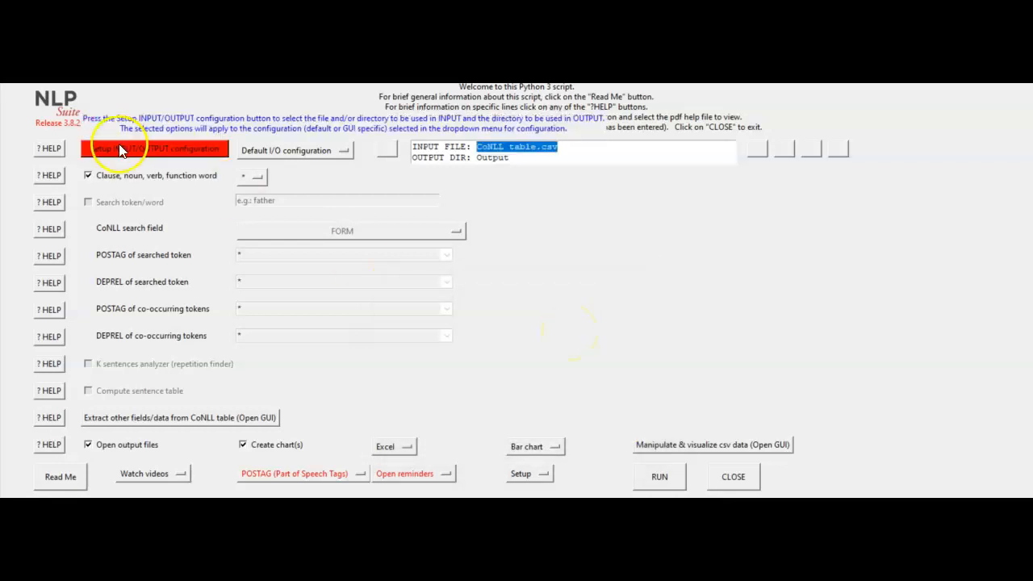
{"action": "left_click", "coordinate": [90, 176]}
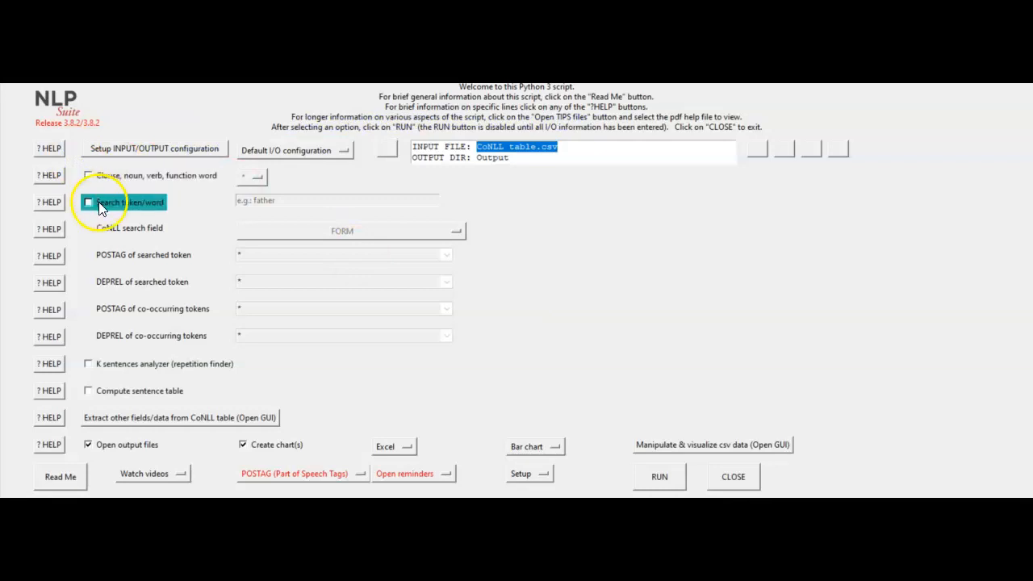
Enable the token/word search and set the search word to King
{"action": "left_click", "coordinate": [89, 202]}
{"action": "left_click", "coordinate": [249, 201]}
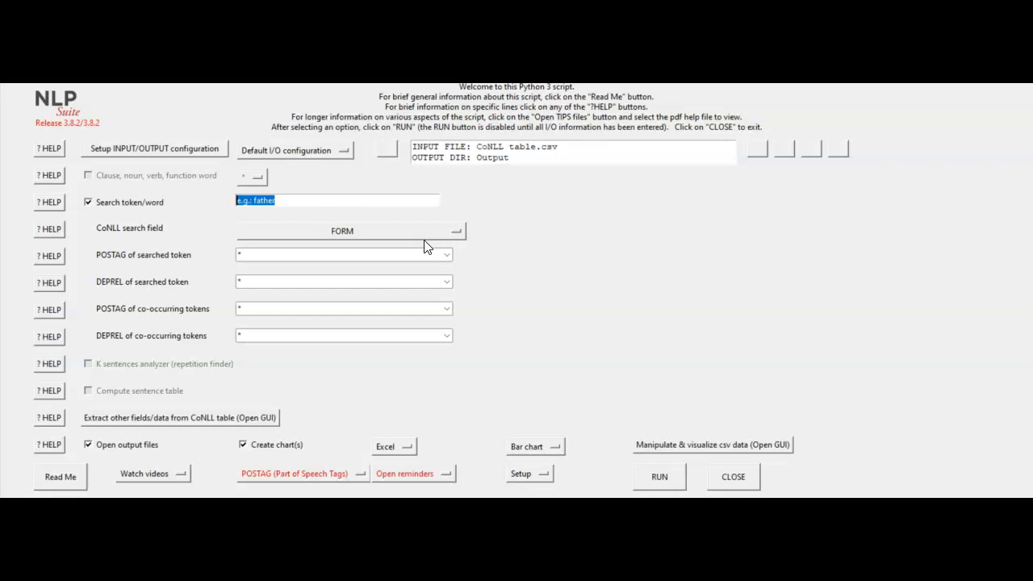
{"action": "type", "text": "King"}
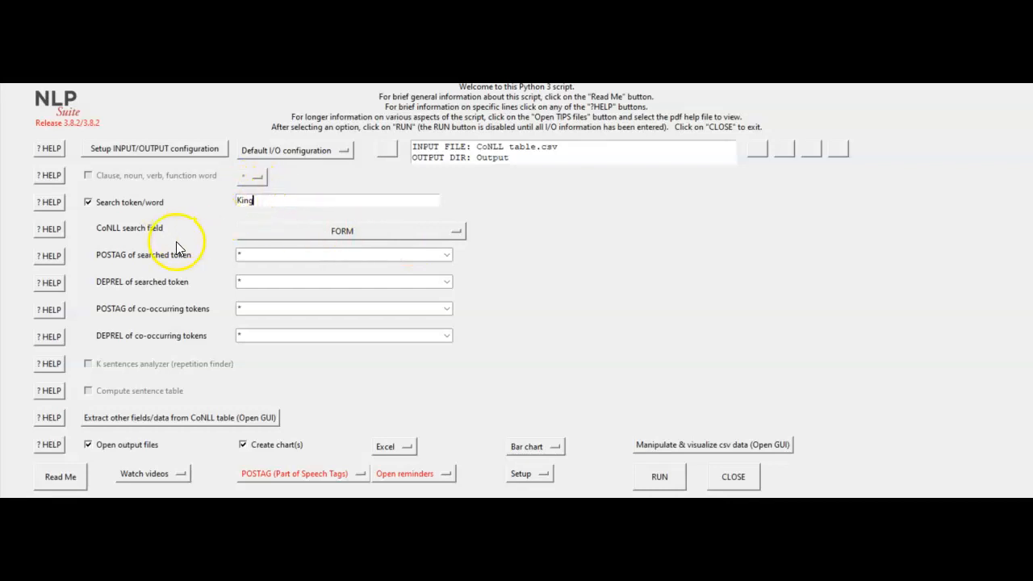
Review the POSTAG choices for searched and co-occurring tokens and the DEPREL choices for co-occurring tokens, choosing * as the searched token's POSTAG
{"action": "left_click", "coordinate": [445, 255]}
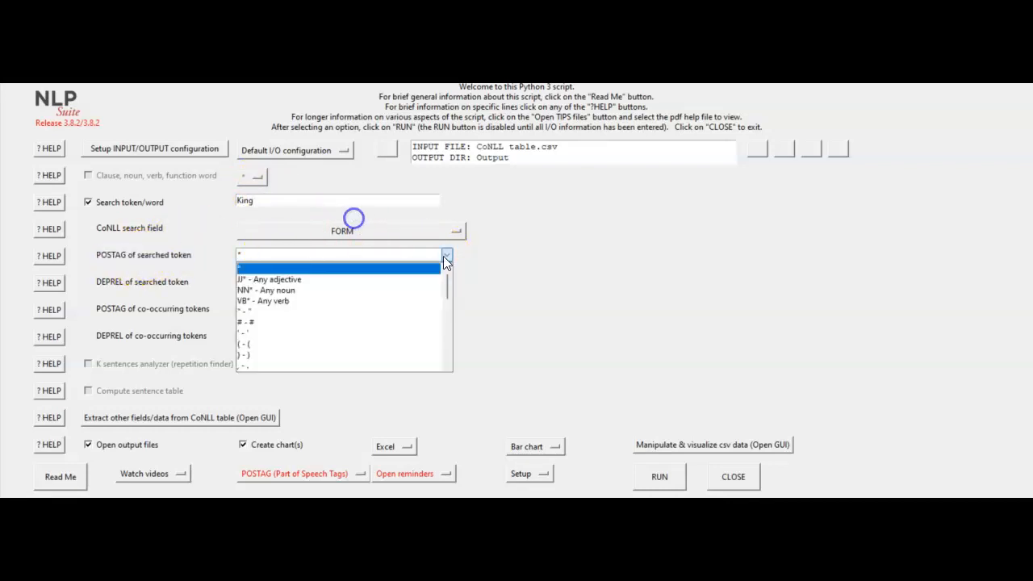
{"action": "left_click", "coordinate": [145, 259]}
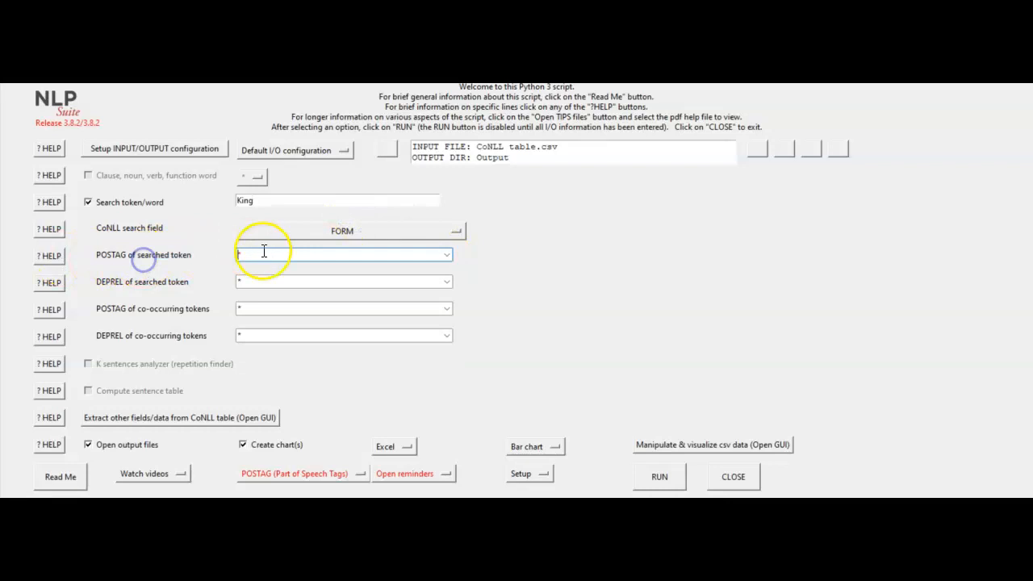
{"action": "left_click", "coordinate": [447, 310]}
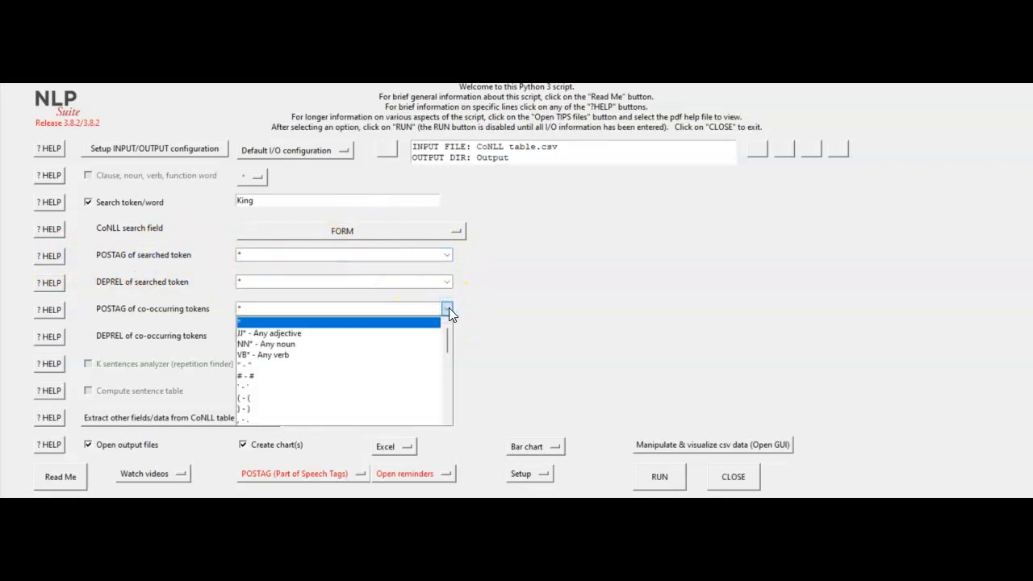
{"action": "left_click", "coordinate": [496, 310]}
{"action": "left_click", "coordinate": [448, 335]}
{"action": "left_click", "coordinate": [444, 335]}
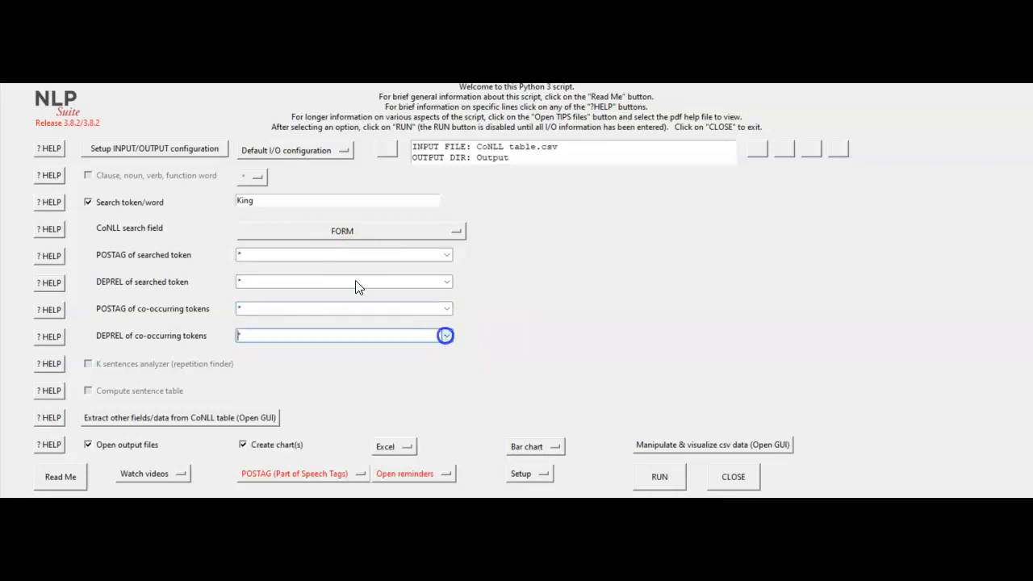
{"action": "left_click", "coordinate": [447, 255]}
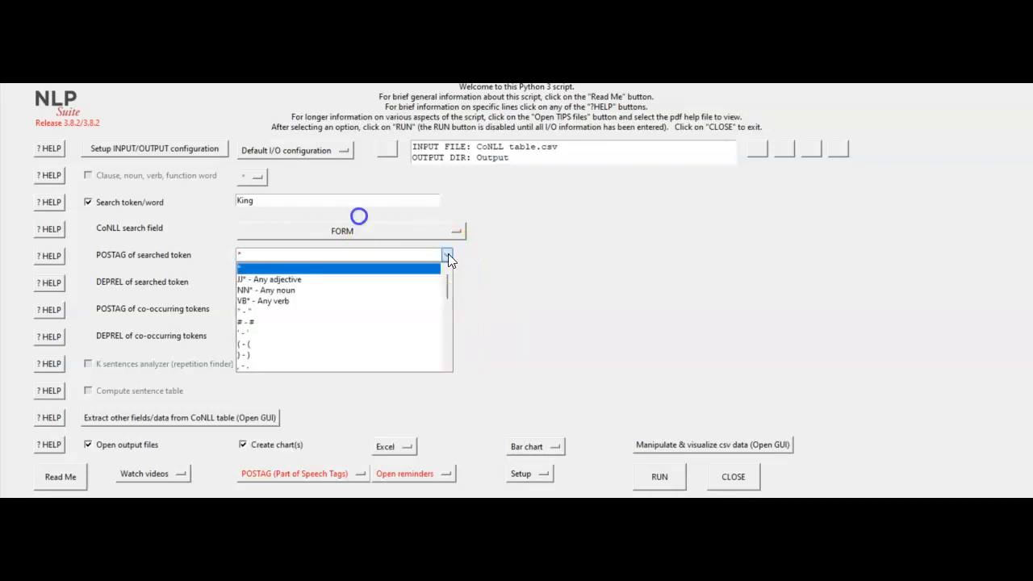
{"action": "left_click", "coordinate": [242, 268]}
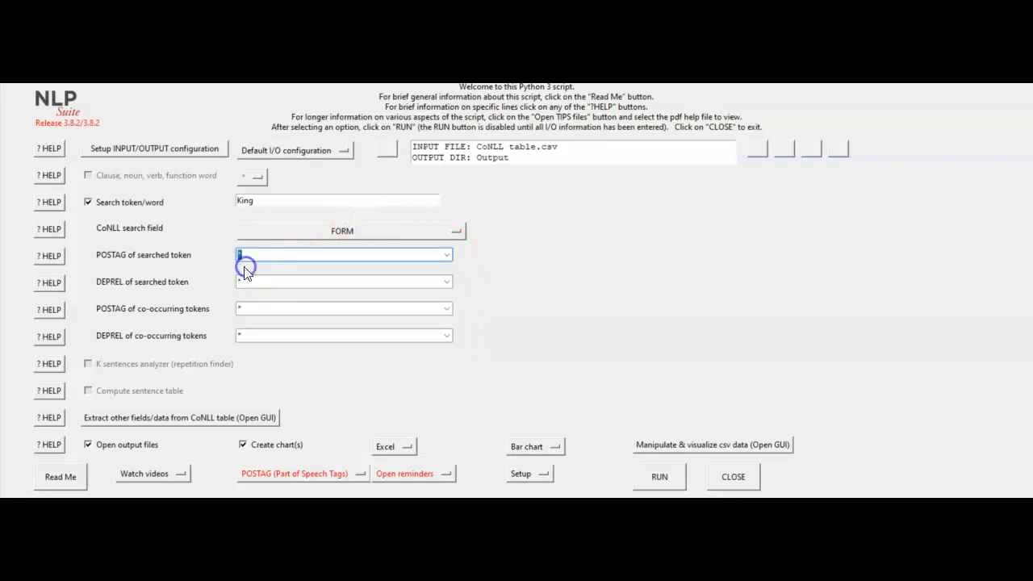
Set the CoNLL search field to LEMMA for the word King, and disable the token/word search
{"action": "left_click", "coordinate": [383, 230]}
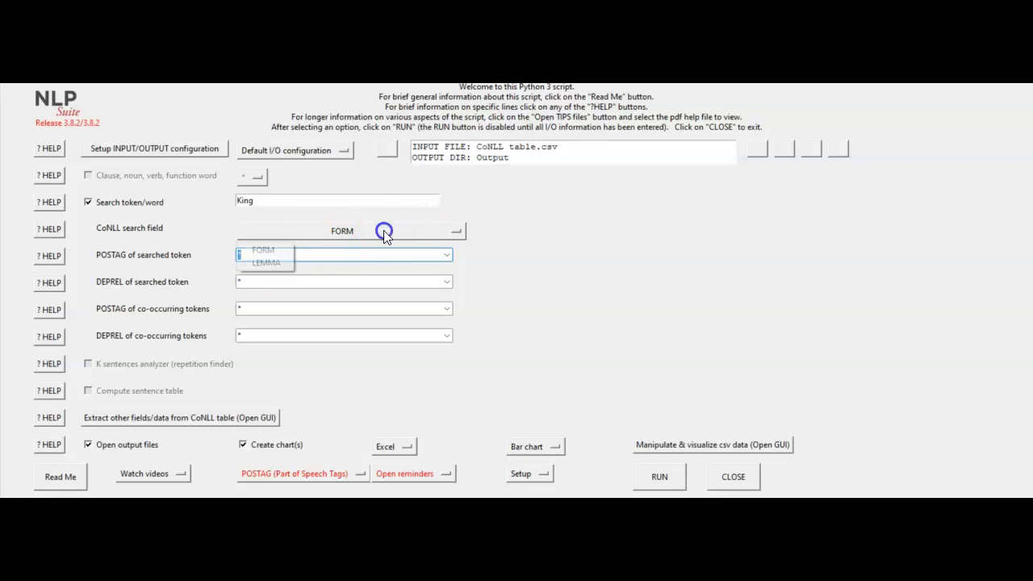
{"action": "left_click", "coordinate": [285, 271]}
{"action": "left_click", "coordinate": [263, 200]}
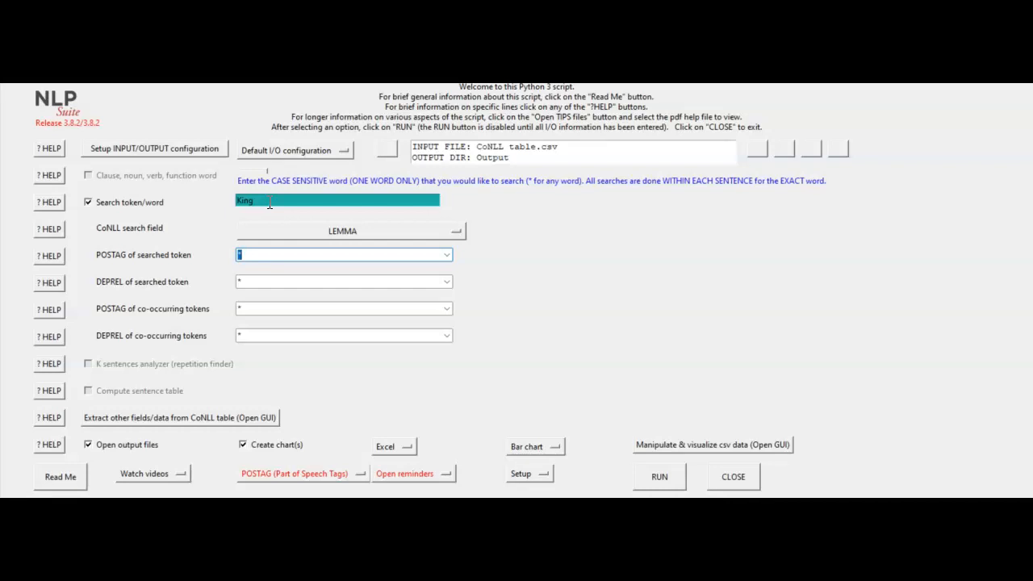
{"action": "left_click", "coordinate": [276, 233]}
{"action": "left_click", "coordinate": [259, 261]}
{"action": "left_click", "coordinate": [88, 201]}
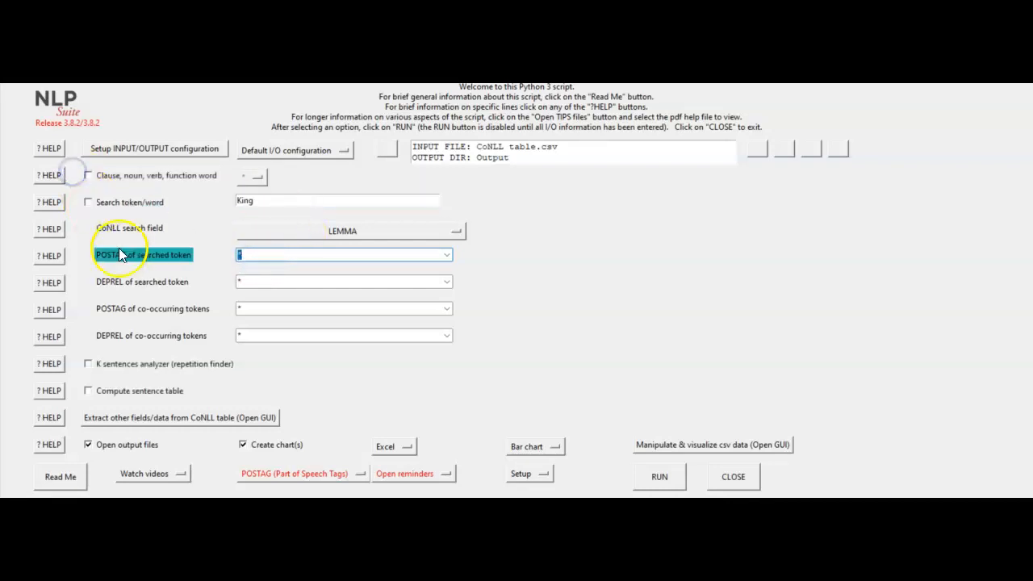
Enable the K sentences analyzer (repetition finder) and read its help
{"action": "left_click", "coordinate": [89, 364]}
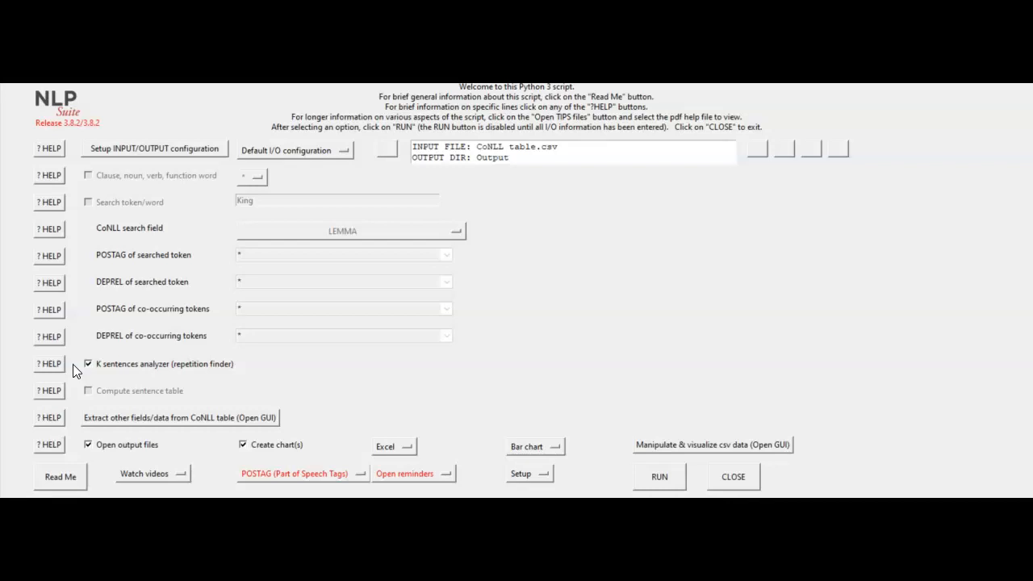
{"action": "left_click", "coordinate": [46, 363]}
{"action": "left_click", "coordinate": [313, 430]}
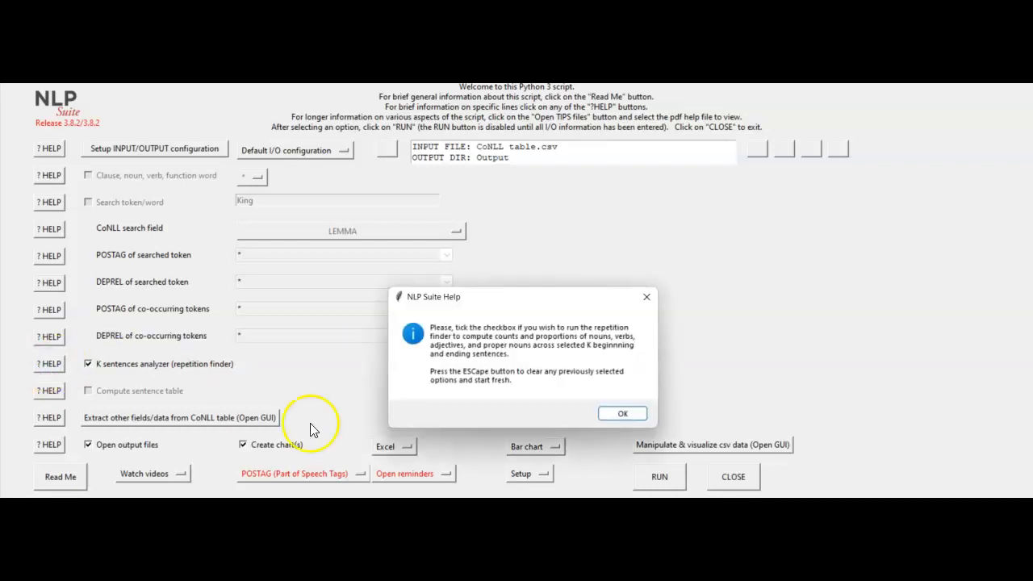
{"action": "left_click", "coordinate": [623, 416]}
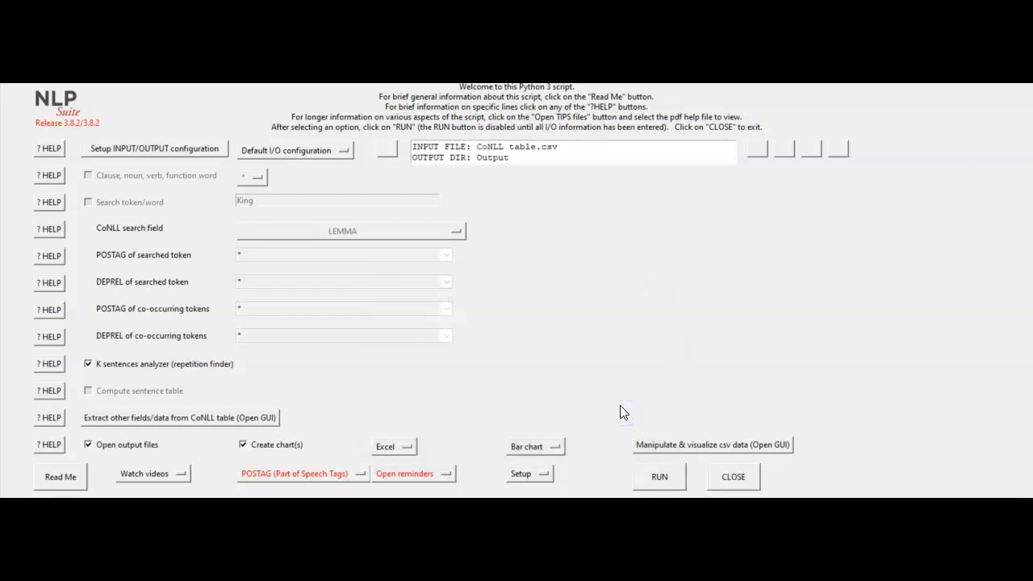
Run the K sentences analyzer, dismiss the request for the number of sentences K without a value, and disable the analyzer
{"action": "left_click", "coordinate": [662, 477]}
{"action": "left_click", "coordinate": [449, 377]}
{"action": "left_click", "coordinate": [176, 199]}
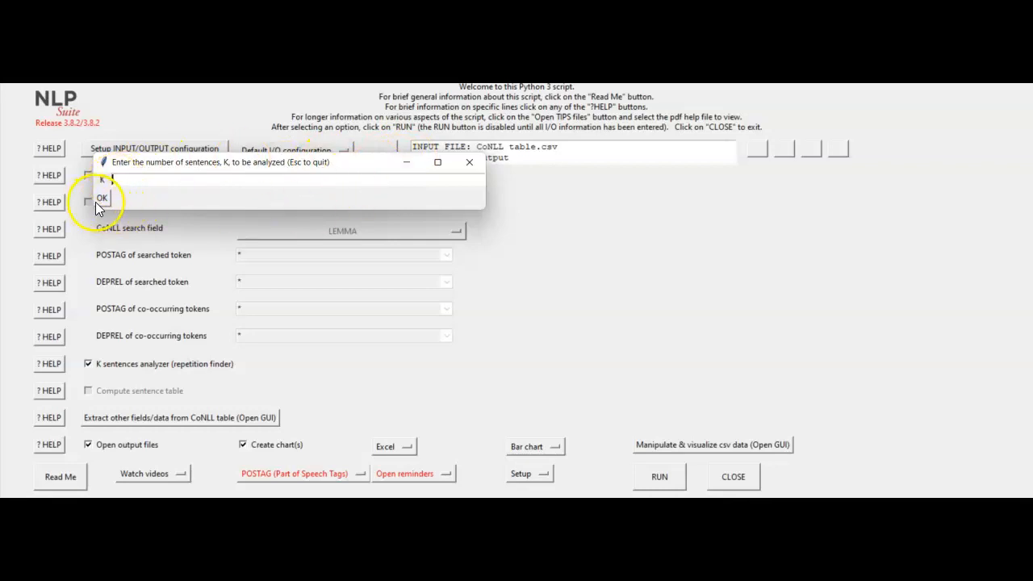
{"action": "left_click", "coordinate": [470, 164]}
{"action": "left_click", "coordinate": [87, 363]}
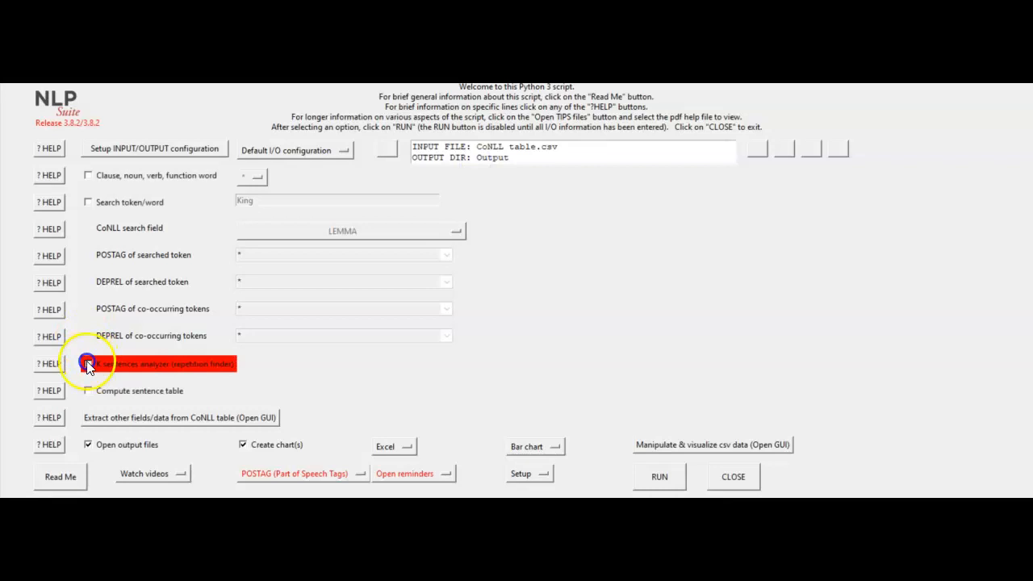
Try out the Compute sentence table option and disable it again
{"action": "left_click", "coordinate": [89, 391]}
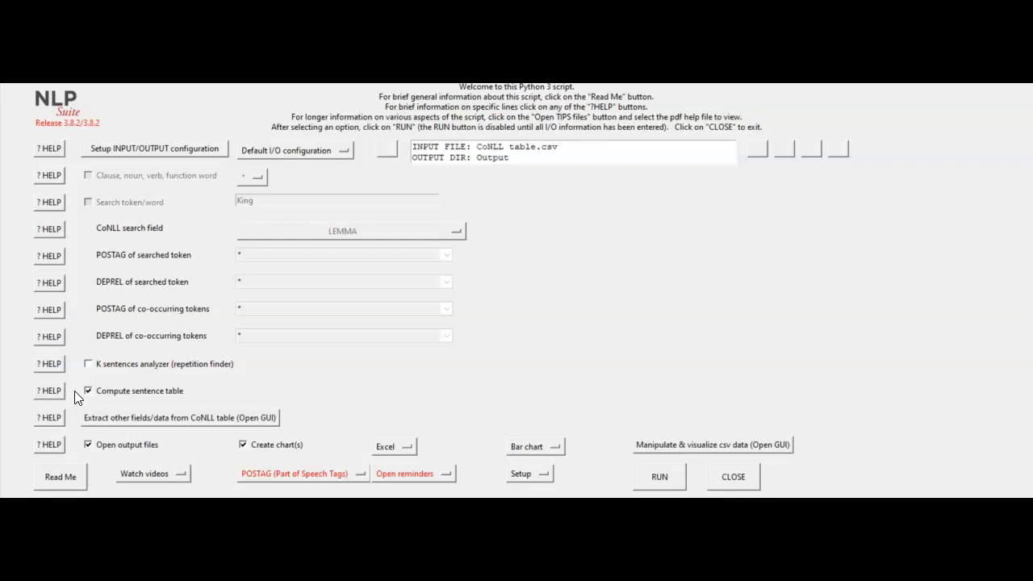
{"action": "left_click", "coordinate": [87, 394]}
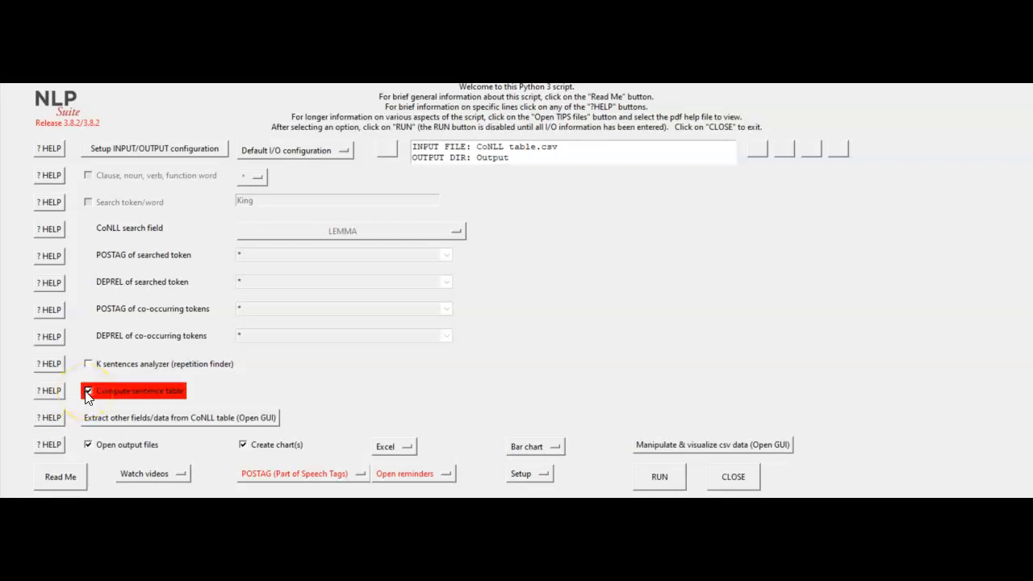
{"action": "left_click", "coordinate": [86, 391]}
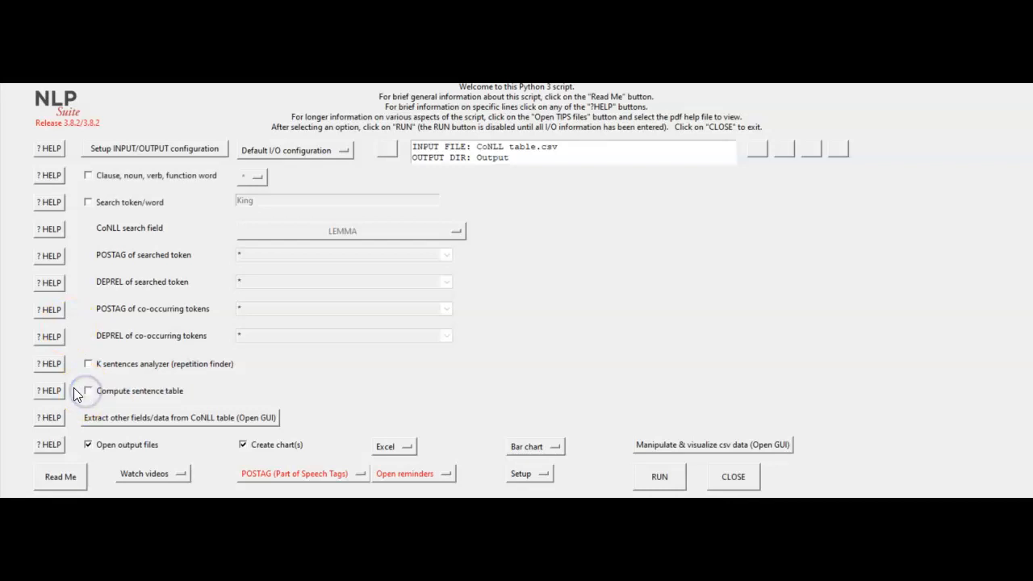